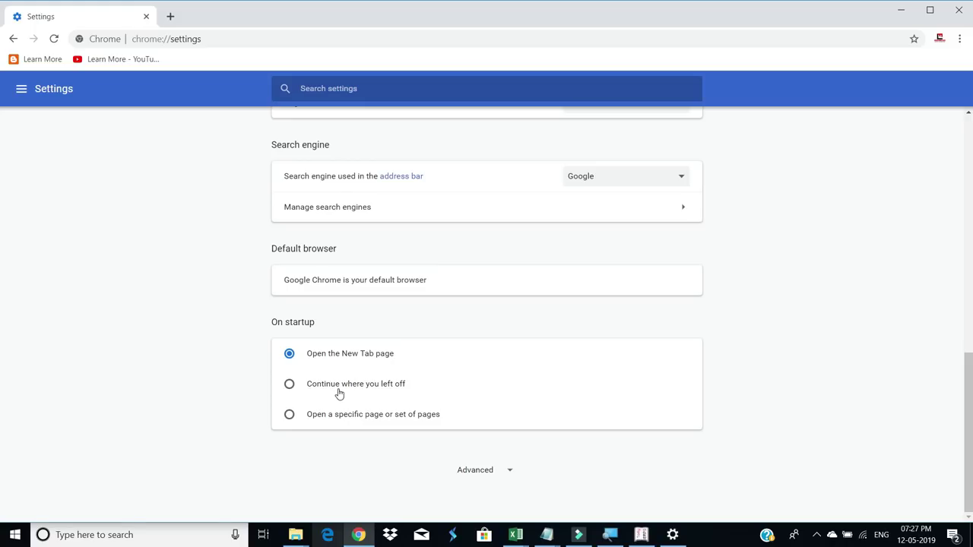
# Set the browser's startup behaviour to open a specific page or set of pages.
pyautogui.click(332, 392)
pyautogui.click(317, 420)
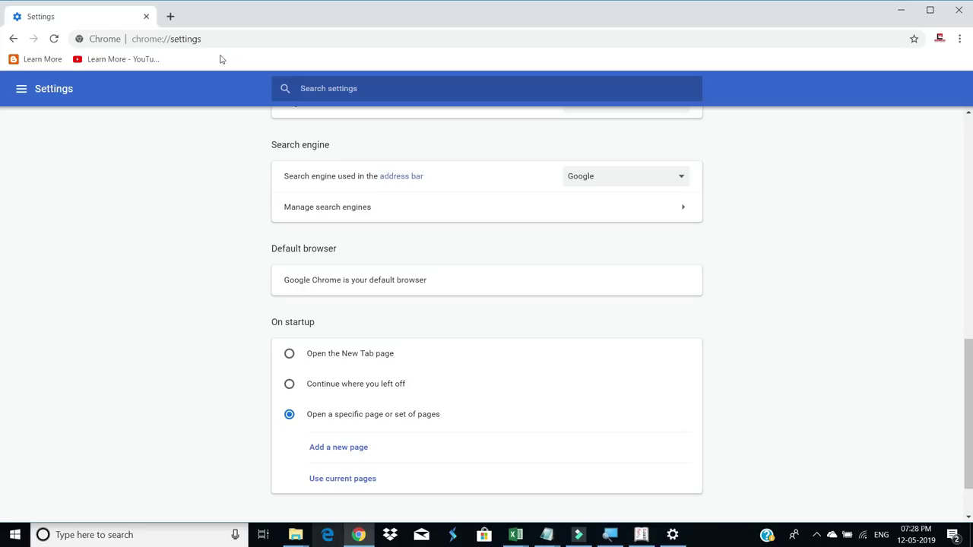
# Load learnmoreindia.in in a new tab and copy its full web address.
pyautogui.click(171, 17)
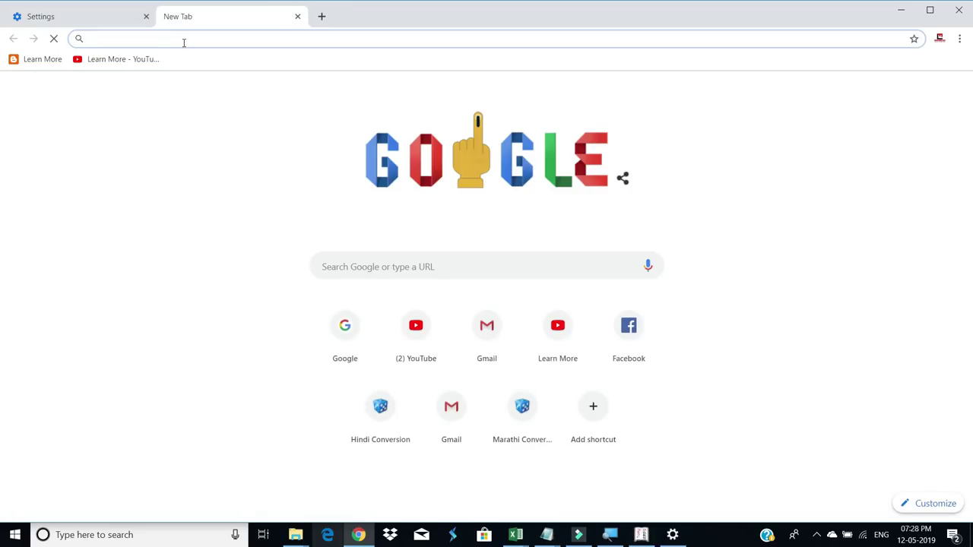
pyautogui.write('le')
pyautogui.press('Return')
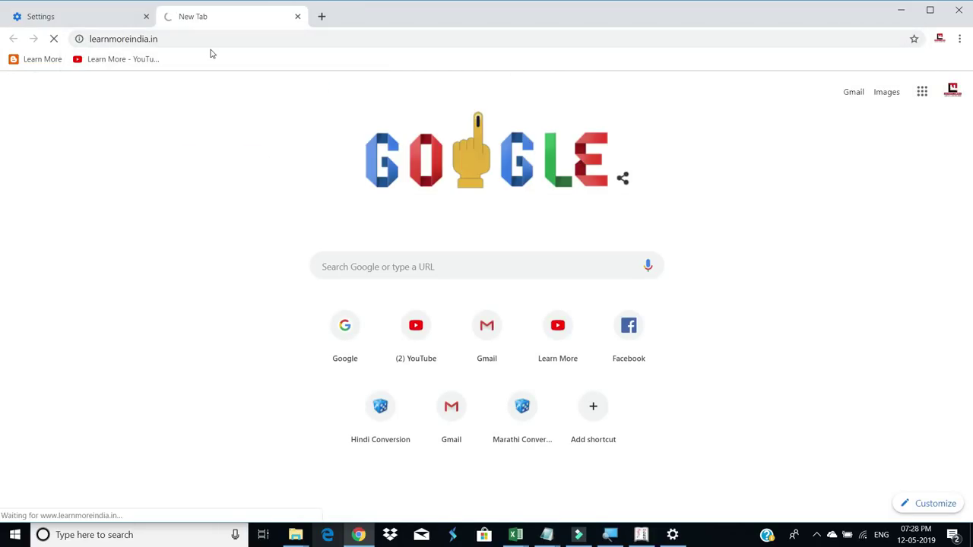
pyautogui.click(218, 38)
pyautogui.rightClick(217, 38)
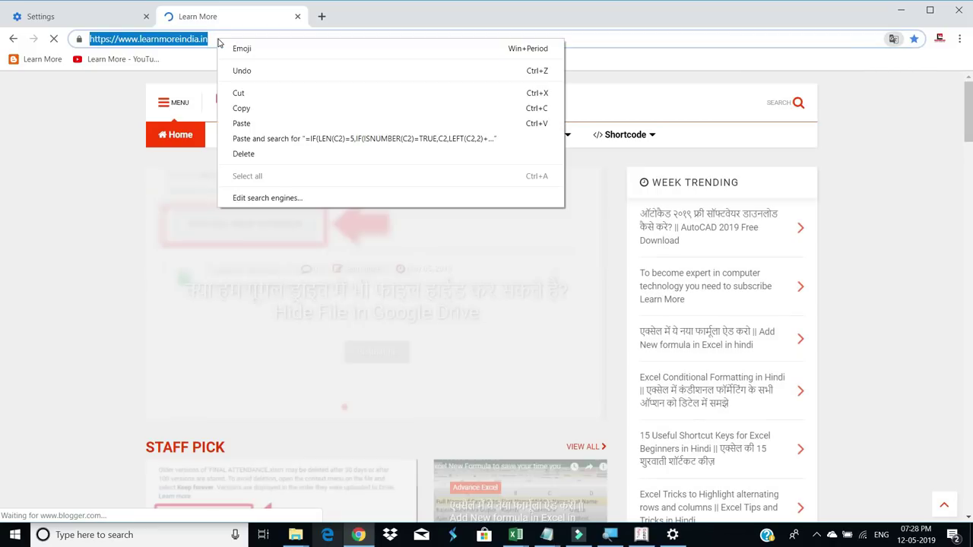
pyautogui.click(142, 38)
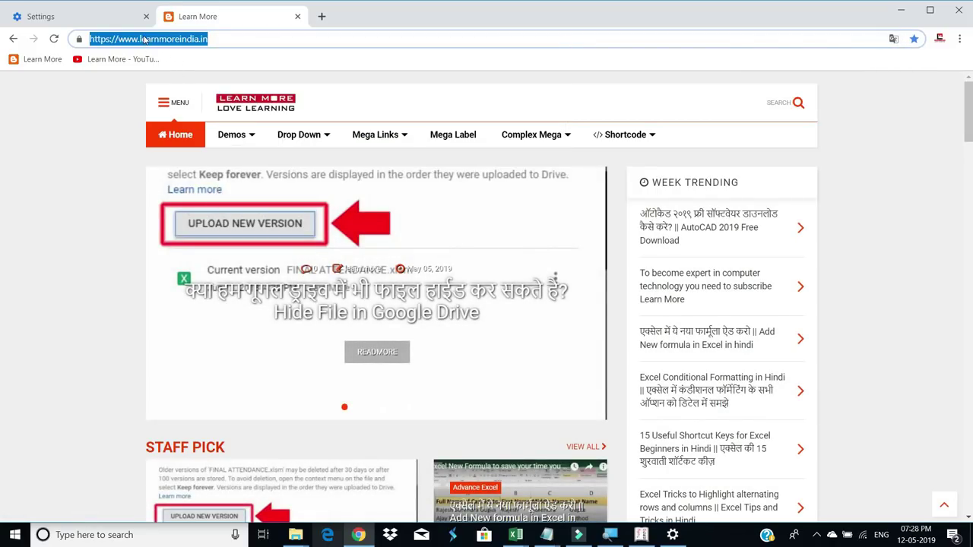
pyautogui.tripleClick(143, 38)
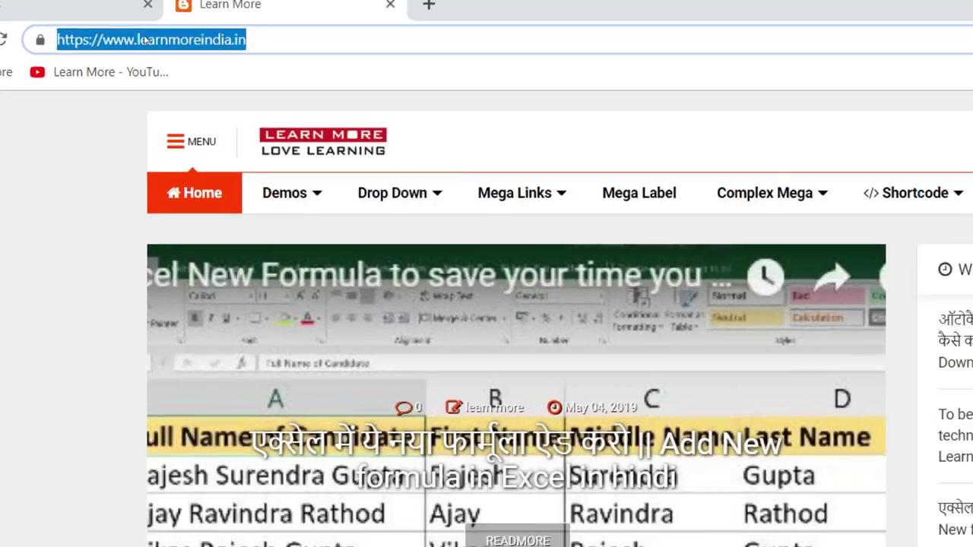
pyautogui.hotkey('ctrl', 'c')
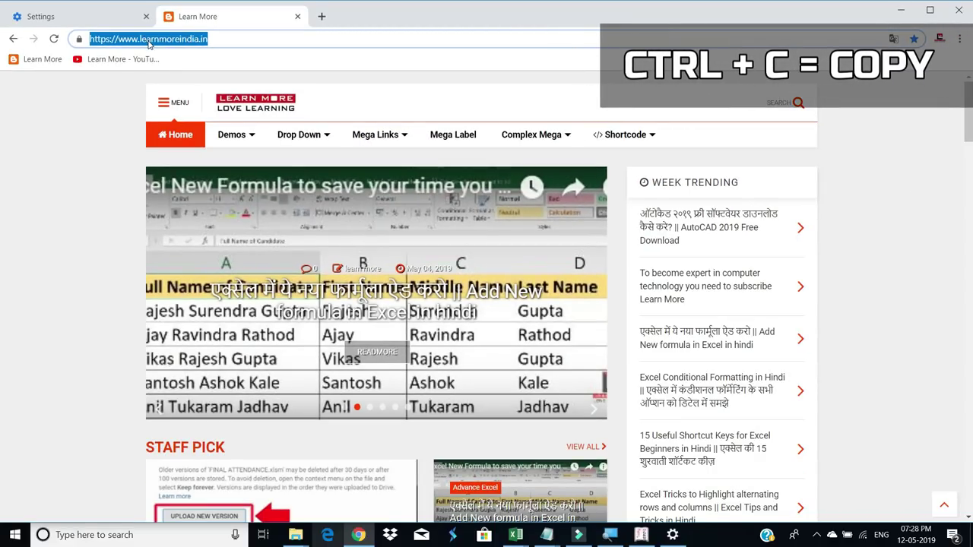
pyautogui.click(120, 15)
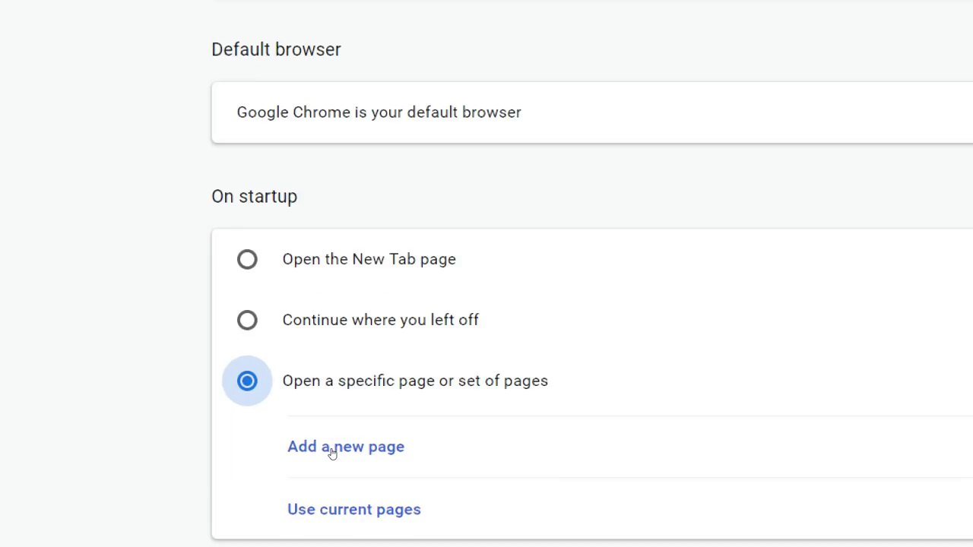
pyautogui.click(331, 454)
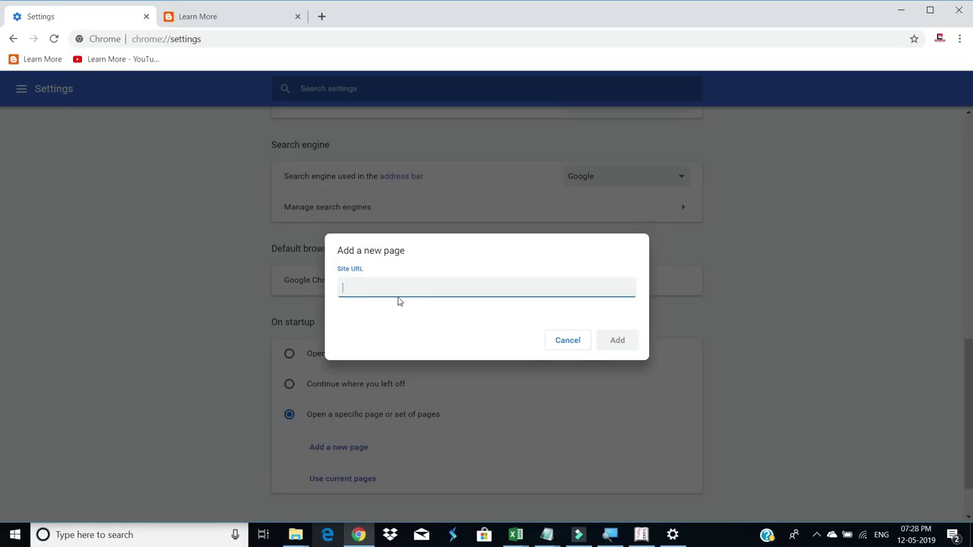
pyautogui.hotkey('ctrl', 'v')
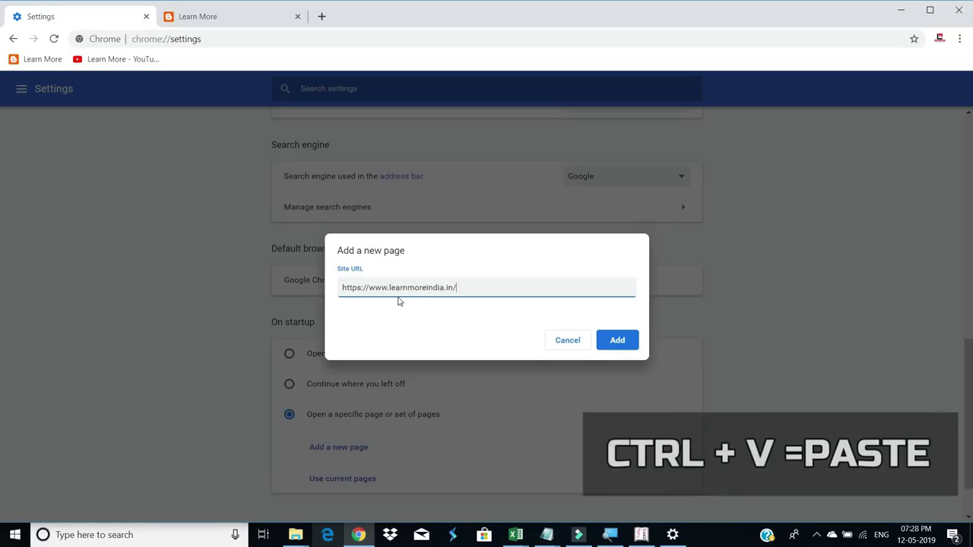
pyautogui.click(615, 340)
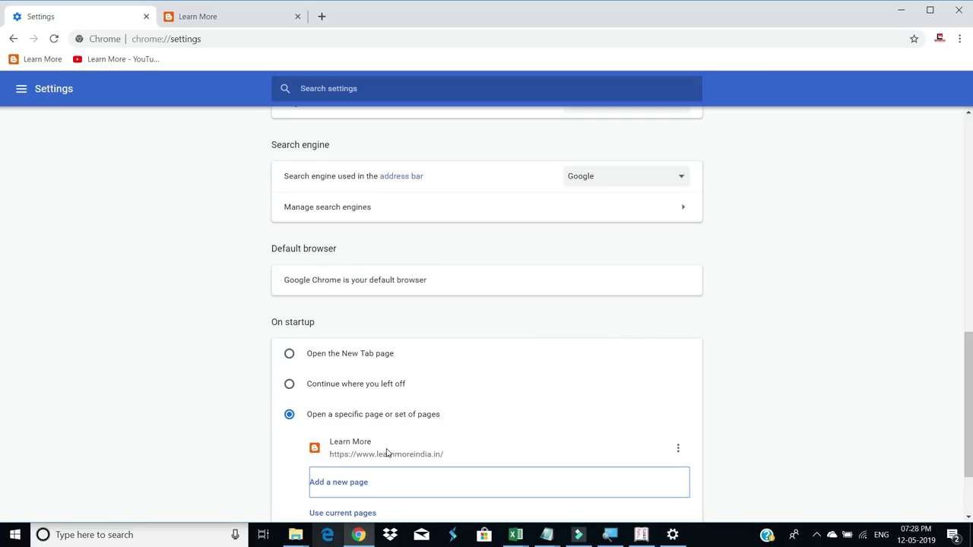
# Restart the browser to test the startup page, and reopen the On startup settings.
pyautogui.click(959, 10)
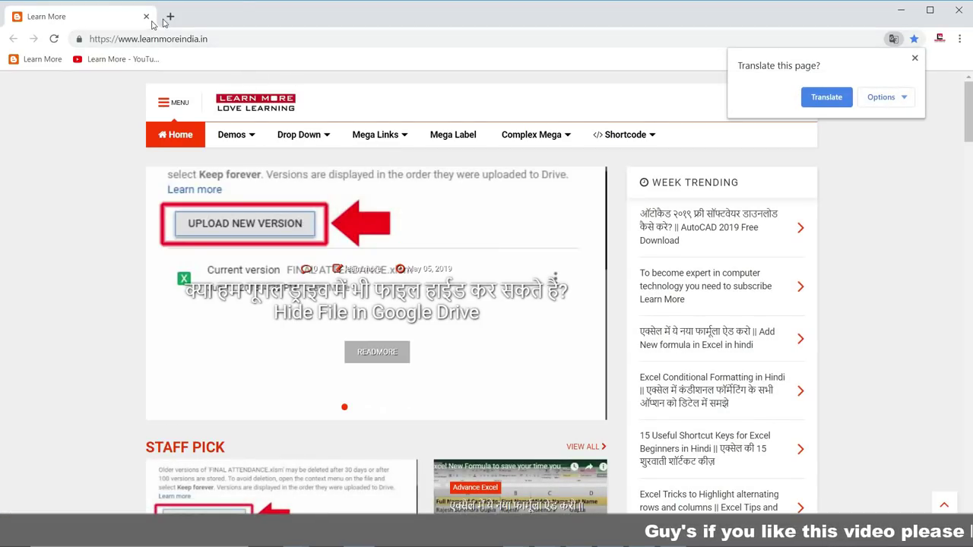
pyautogui.click(915, 58)
pyautogui.click(959, 43)
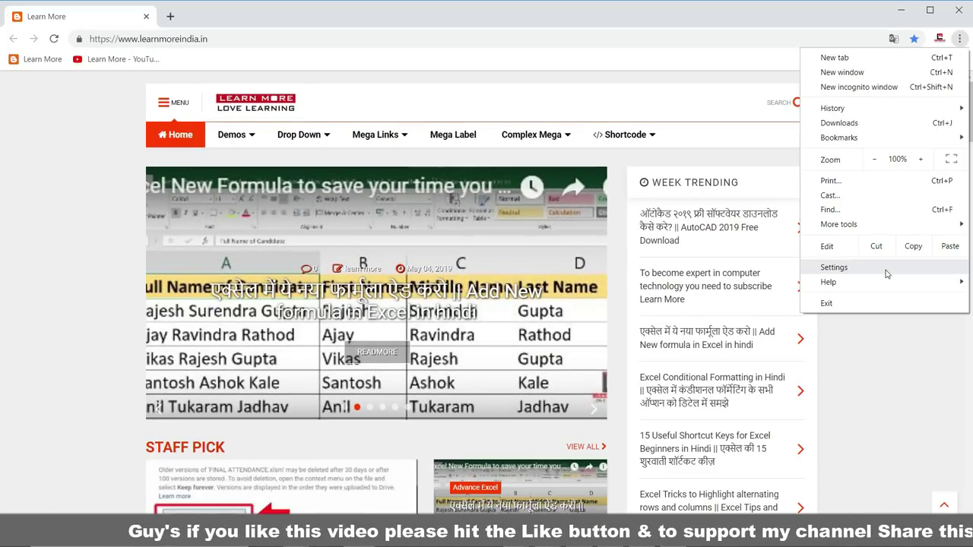
pyautogui.click(833, 268)
pyautogui.scroll(-10, 357, 320)
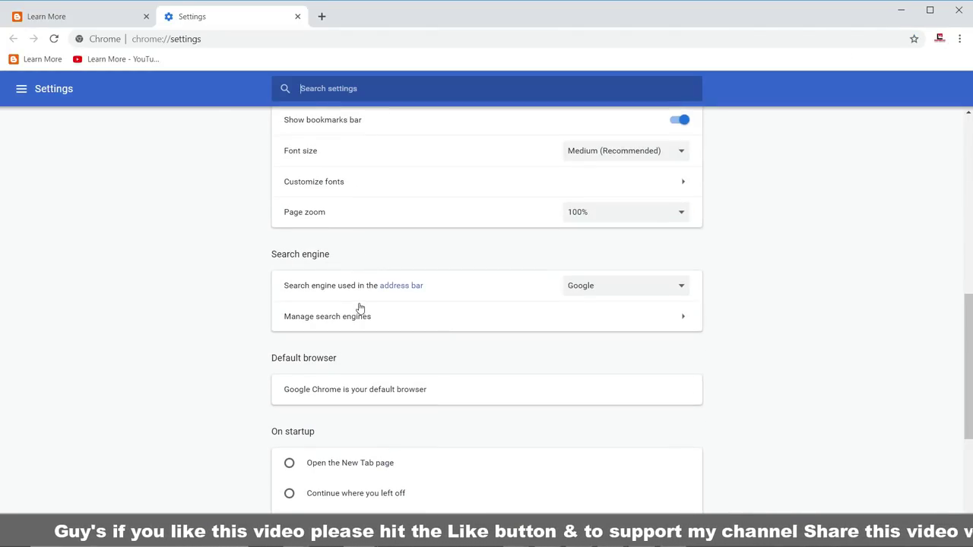
pyautogui.scroll(-2, 356, 374)
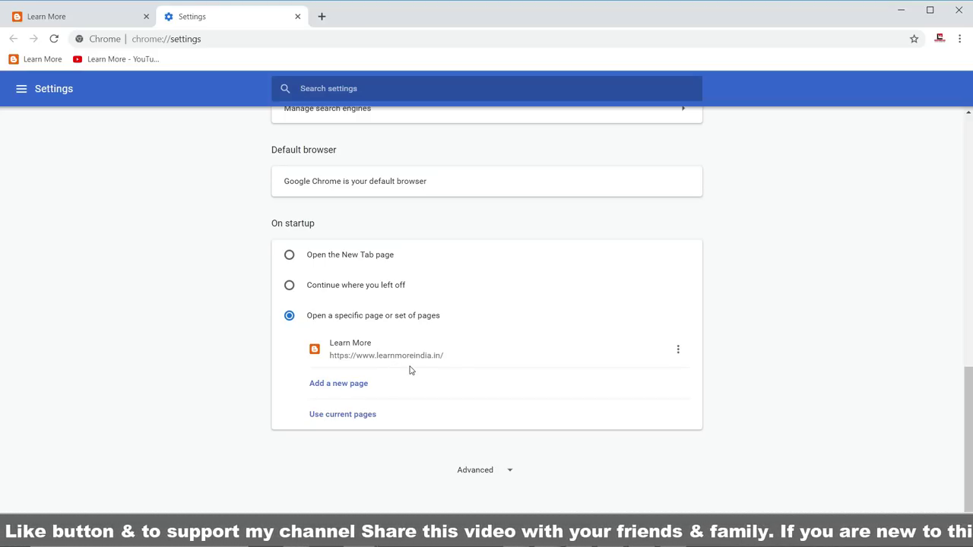
# Look through the sections of the Learn More home page and return to its beginning.
pyautogui.click(94, 13)
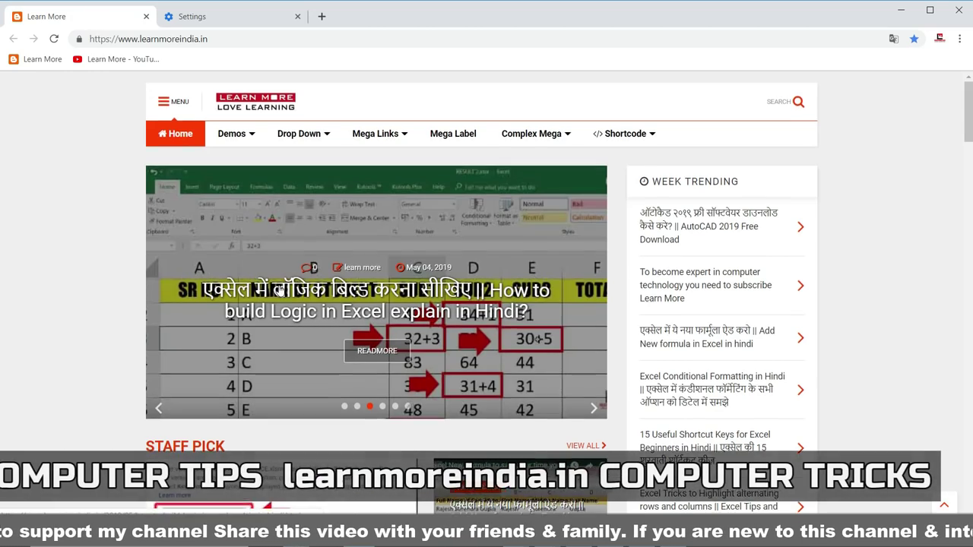
pyautogui.scroll(-3, 279, 291)
pyautogui.scroll(-3, 280, 291)
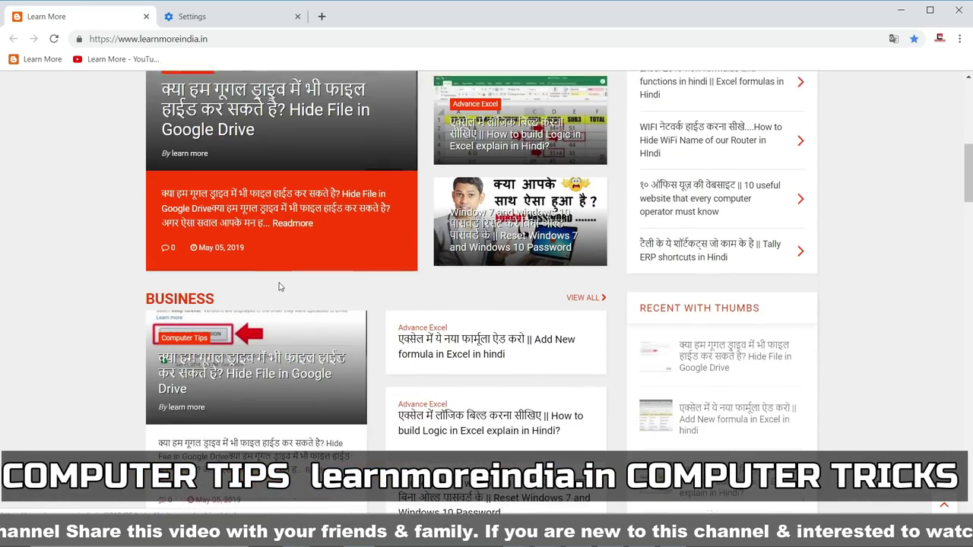
pyautogui.scroll(-4, 280, 287)
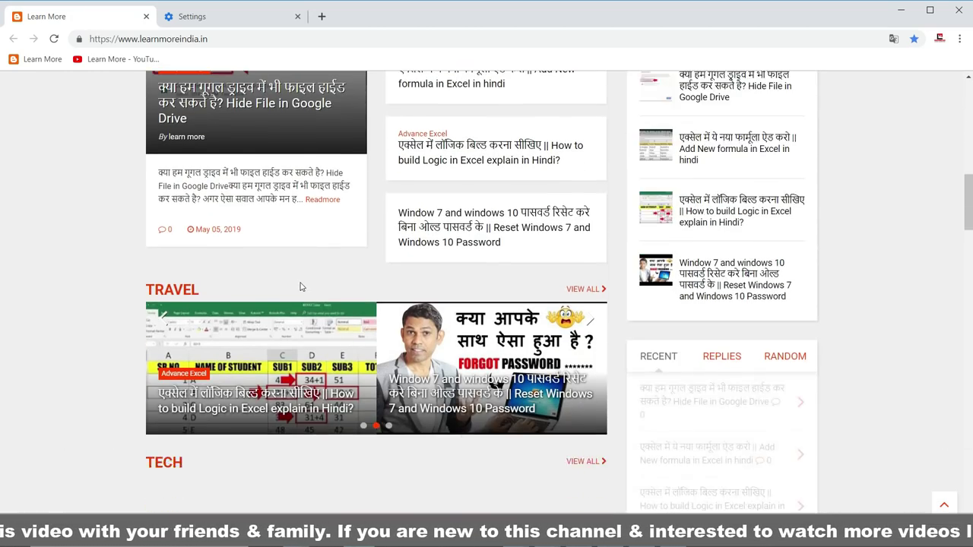
pyautogui.scroll(20, 301, 287)
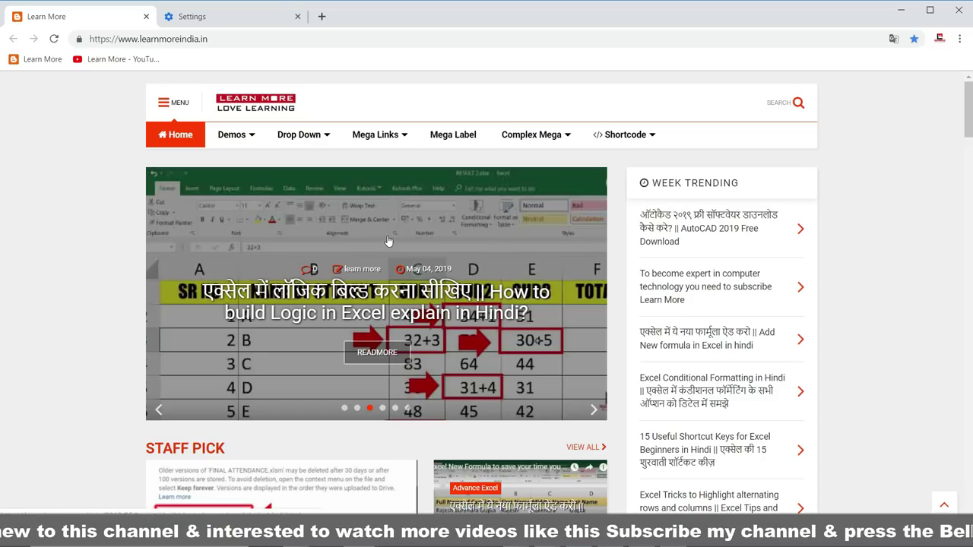
# Return to the startup settings and view the actions available for the Learn More startup page without applying any.
pyautogui.click(242, 25)
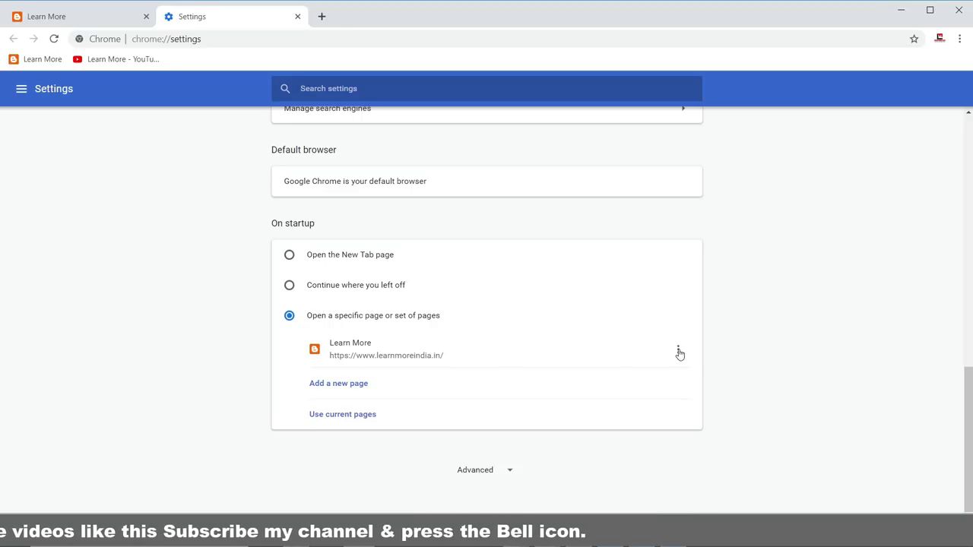
pyautogui.click(678, 350)
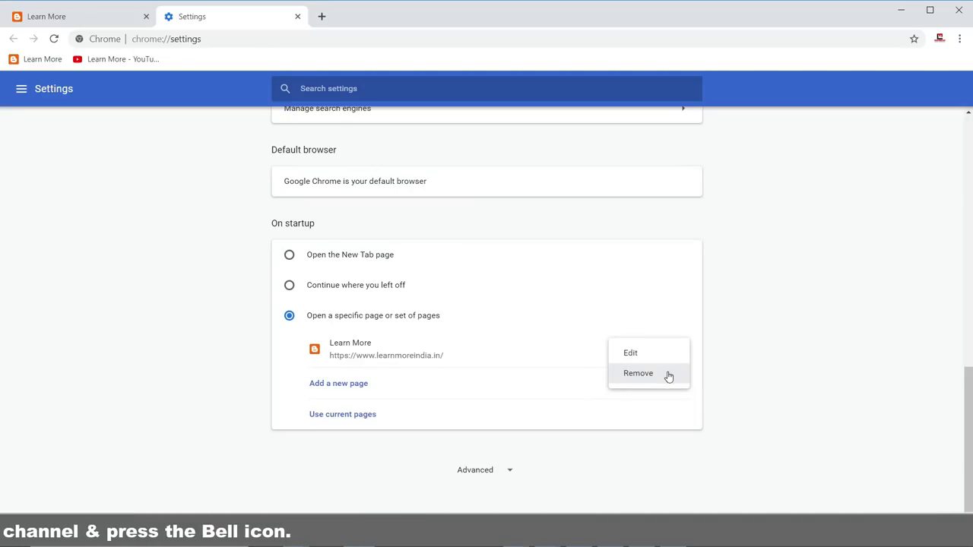
pyautogui.click(743, 357)
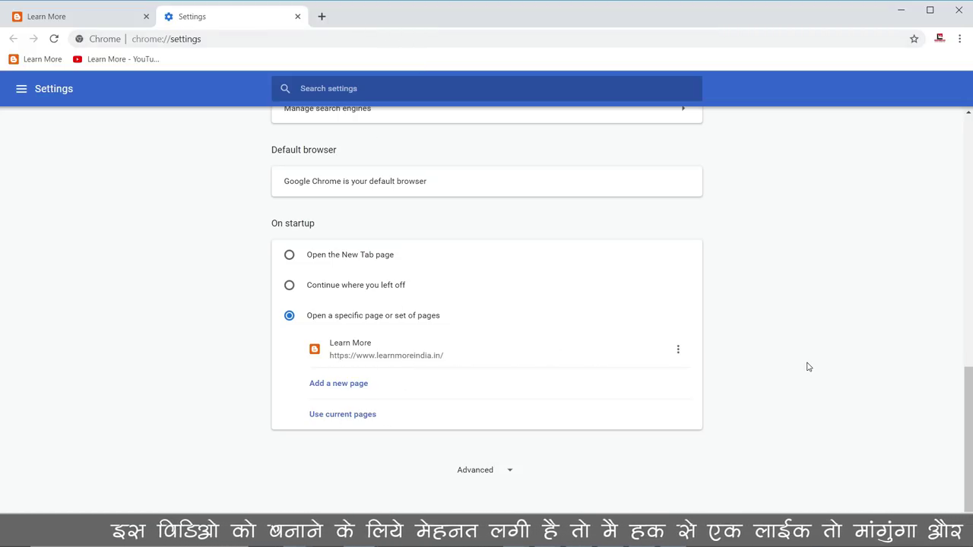
pyautogui.scroll(10, 808, 367)
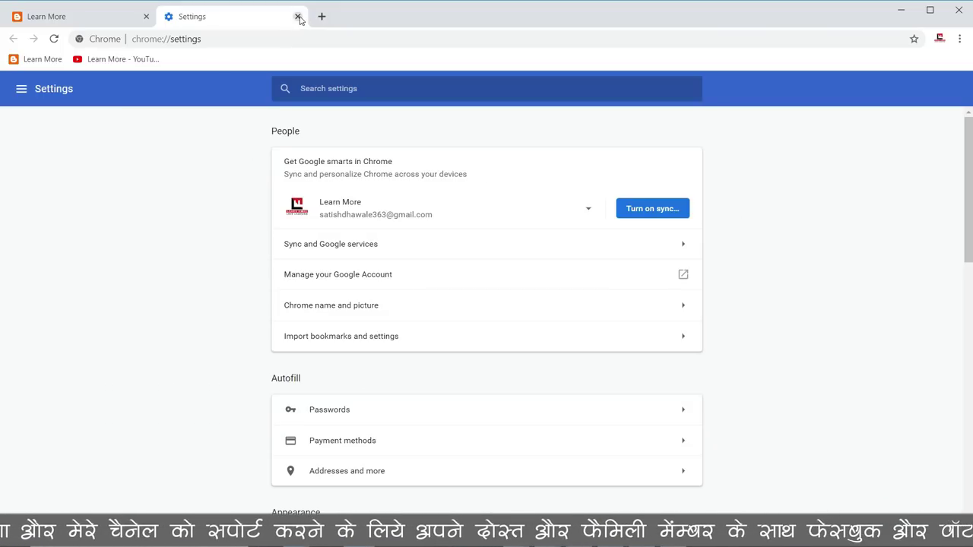
pyautogui.click(298, 16)
pyautogui.click(171, 16)
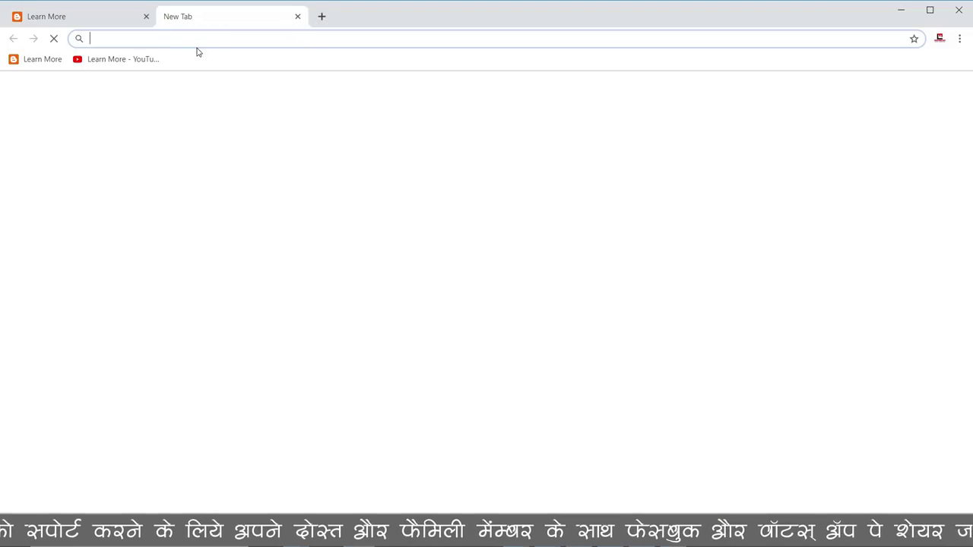
pyautogui.write('gm')
pyautogui.press('Return')
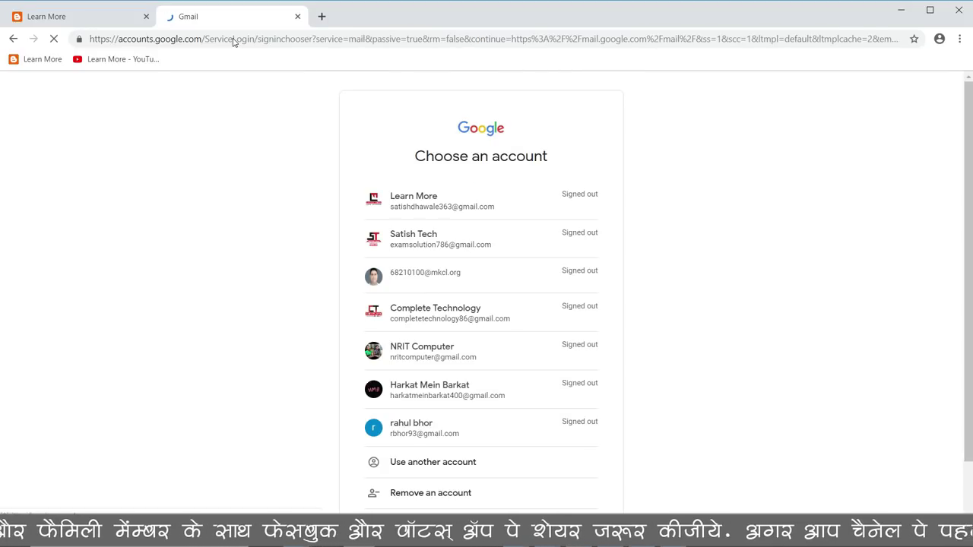
# Sign in to the NRIT Computer Gmail account by entering its account password.
pyautogui.scroll(-1, 472, 245)
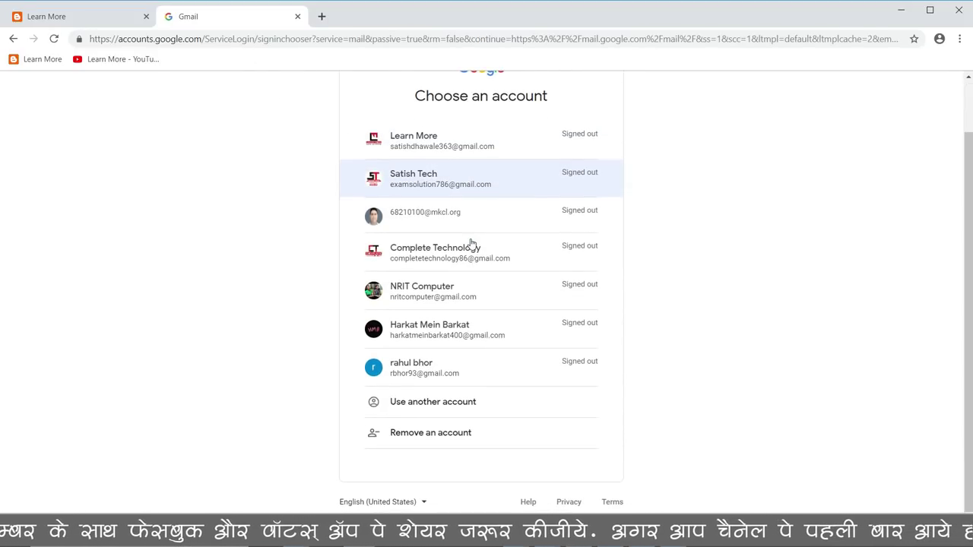
pyautogui.click(466, 293)
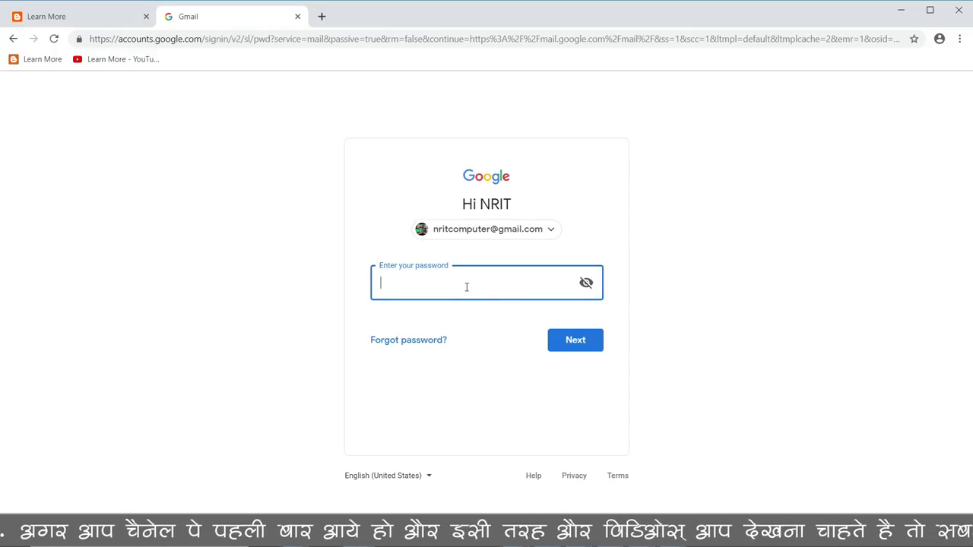
pyautogui.hotkey('ctrl', 'v')
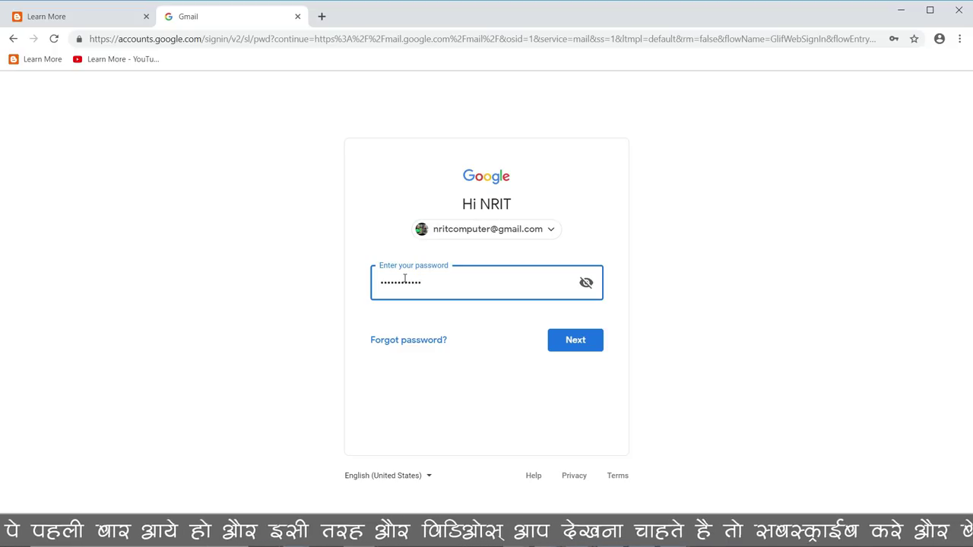
pyautogui.click(572, 343)
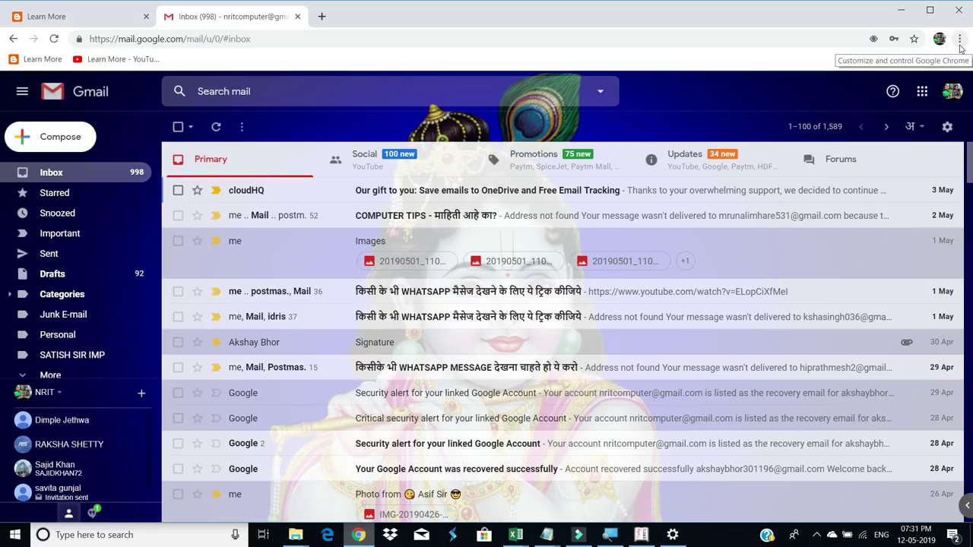
# Sign out of Gmail and choose the NRIT Computer account again to reach its password prompt.
pyautogui.click(952, 91)
pyautogui.click(929, 359)
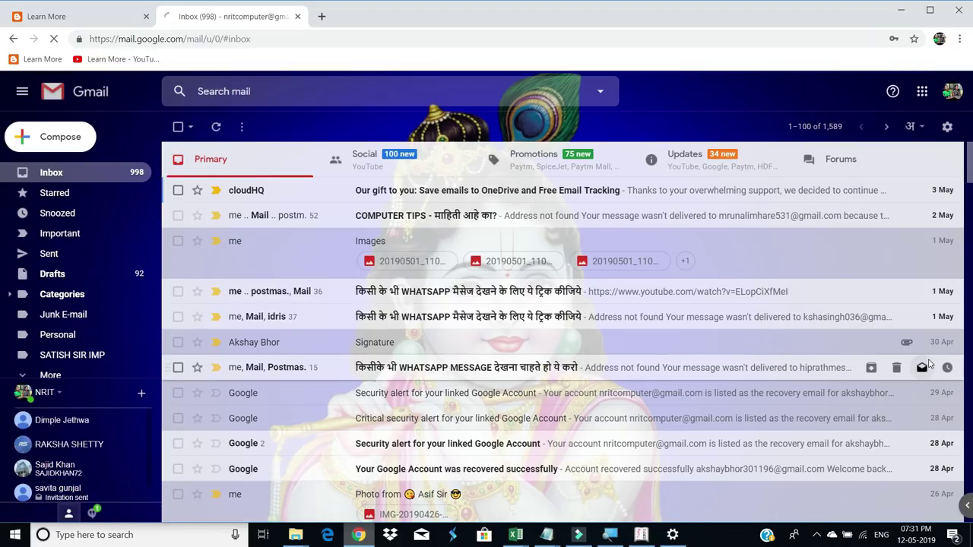
pyautogui.click(468, 351)
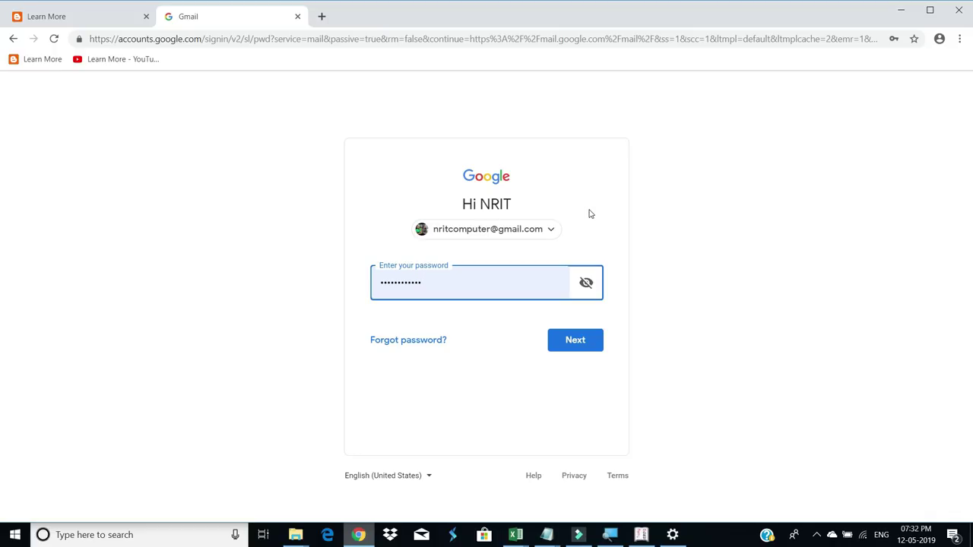
# Open the browser's autofill password settings and view the list of saved passwords.
pyautogui.click(960, 40)
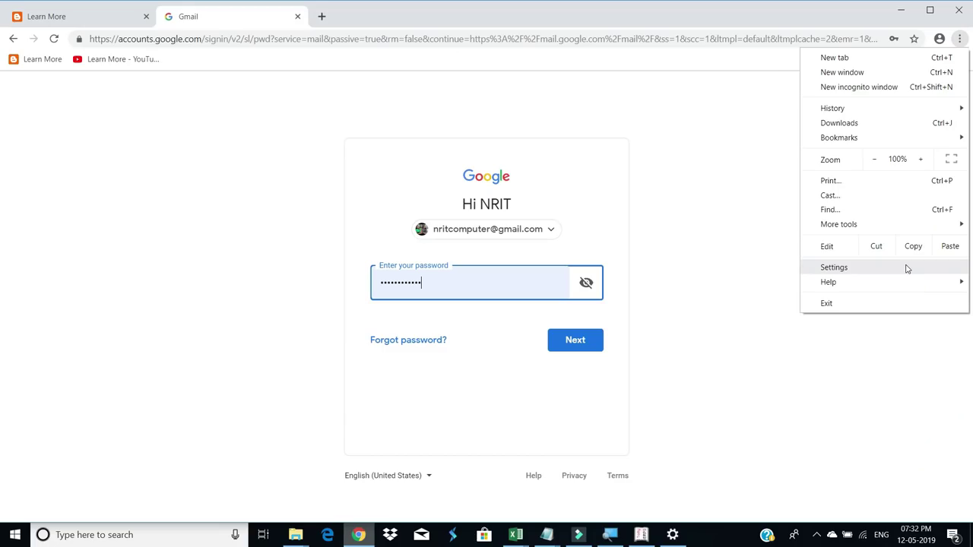
pyautogui.click(906, 268)
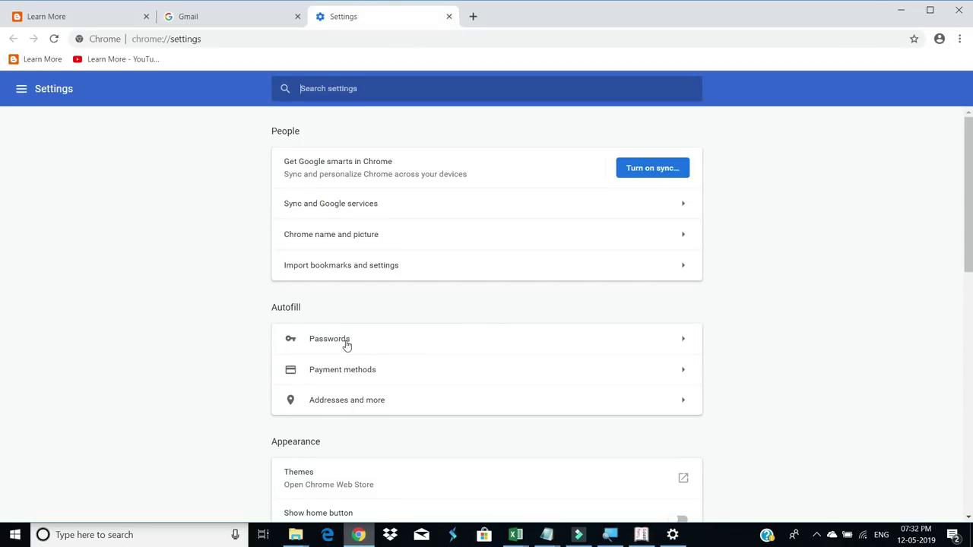
pyautogui.click(346, 345)
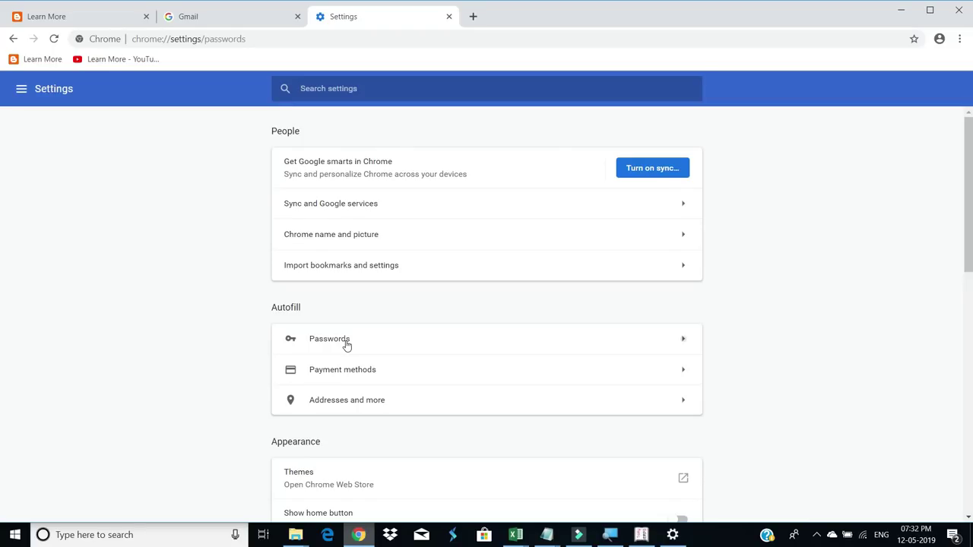
pyautogui.scroll(-2, 347, 342)
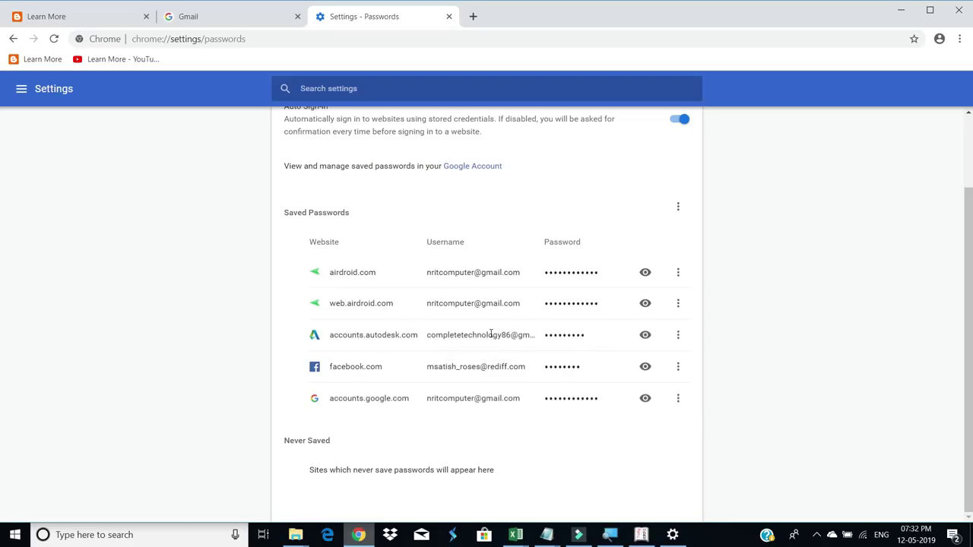
# Reveal the saved password for accounts.autodesk.com, entering the Windows account password to authorise it.
pyautogui.moveTo(494, 334); pyautogui.dragTo(541, 335)
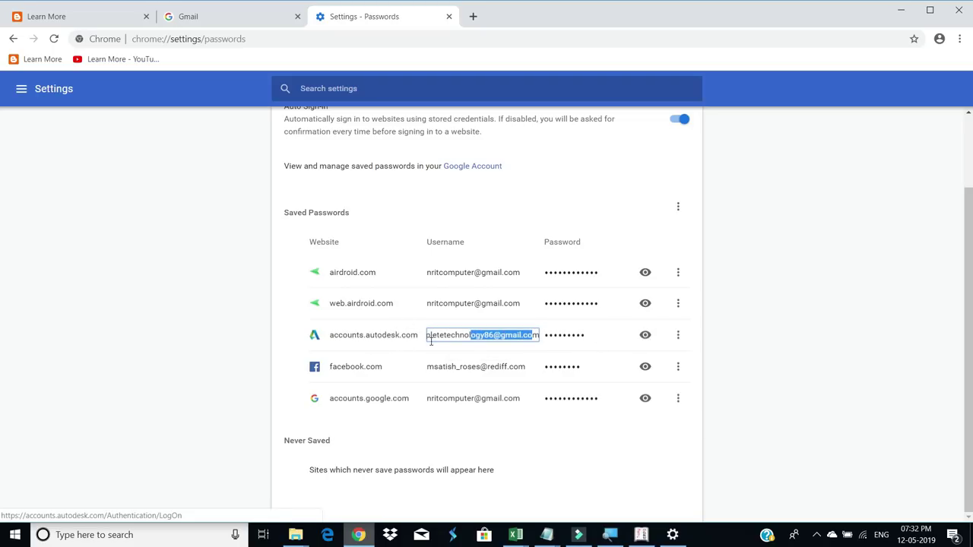
pyautogui.click(645, 335)
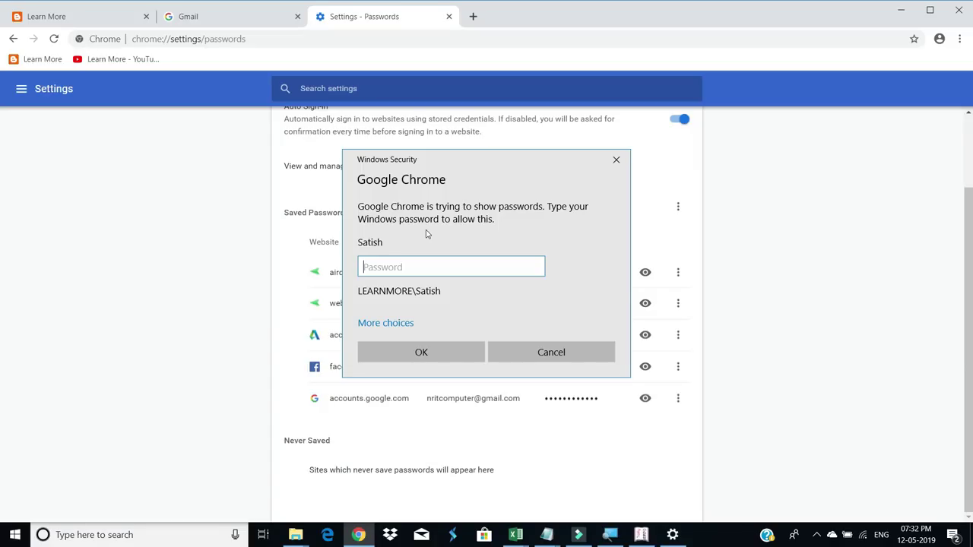
pyautogui.write('****')
pyautogui.click(448, 355)
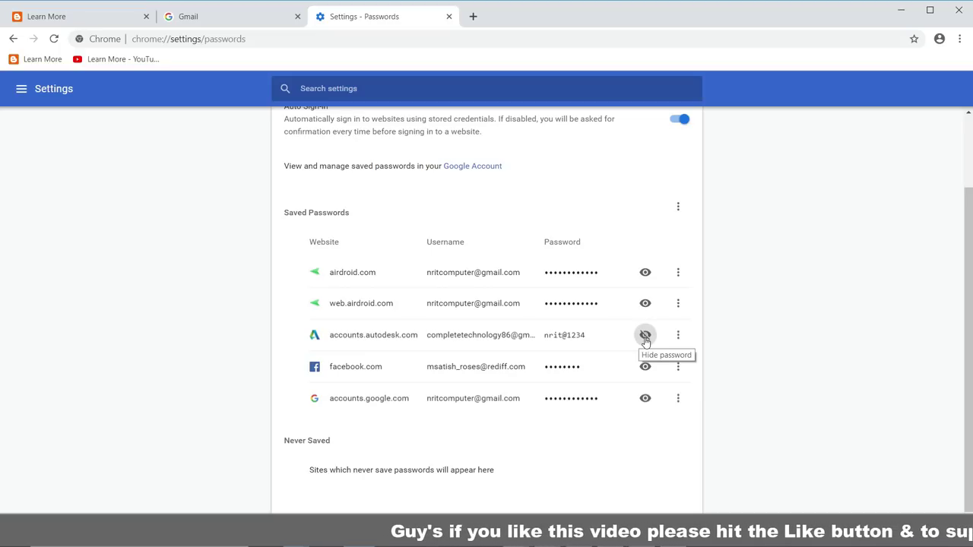
# Remove the accounts.google.com entry from the saved passwords.
pyautogui.click(679, 400)
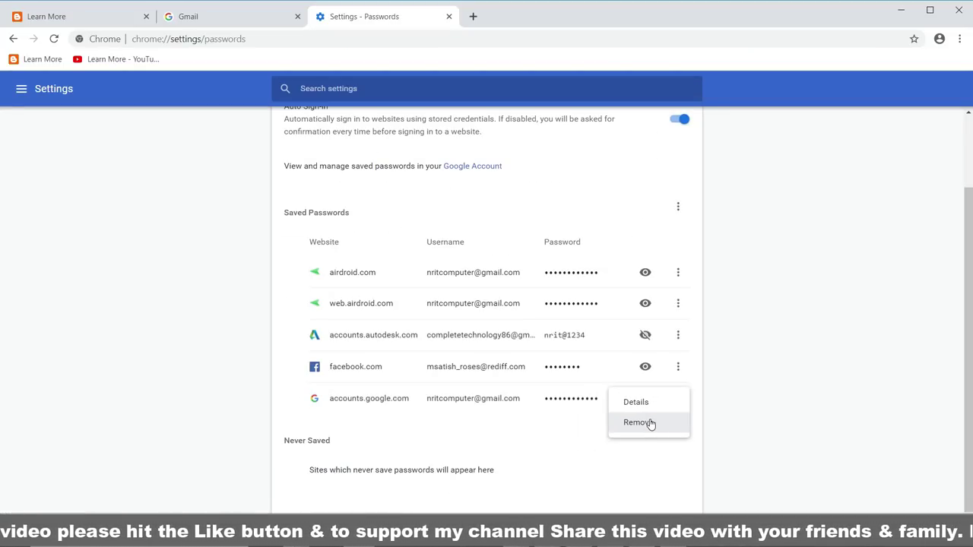
pyautogui.click(650, 424)
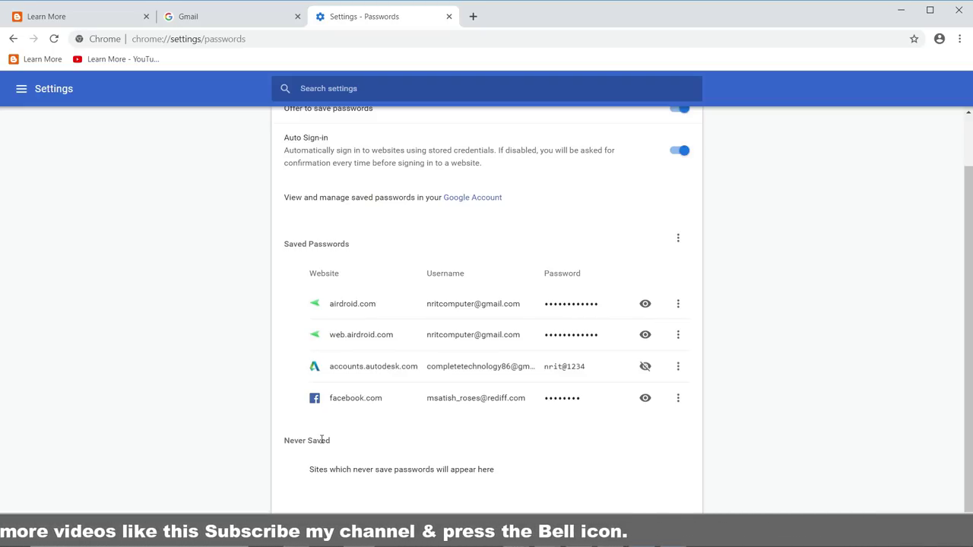
pyautogui.scroll(1, 405, 393)
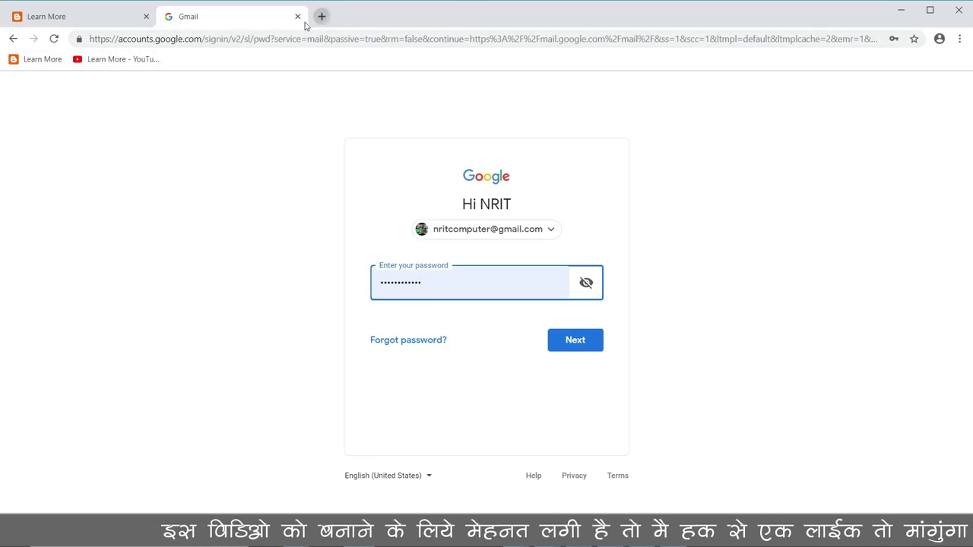
# Open the bookmarked Learn More YouTube channel in a new tab.
pyautogui.click(321, 16)
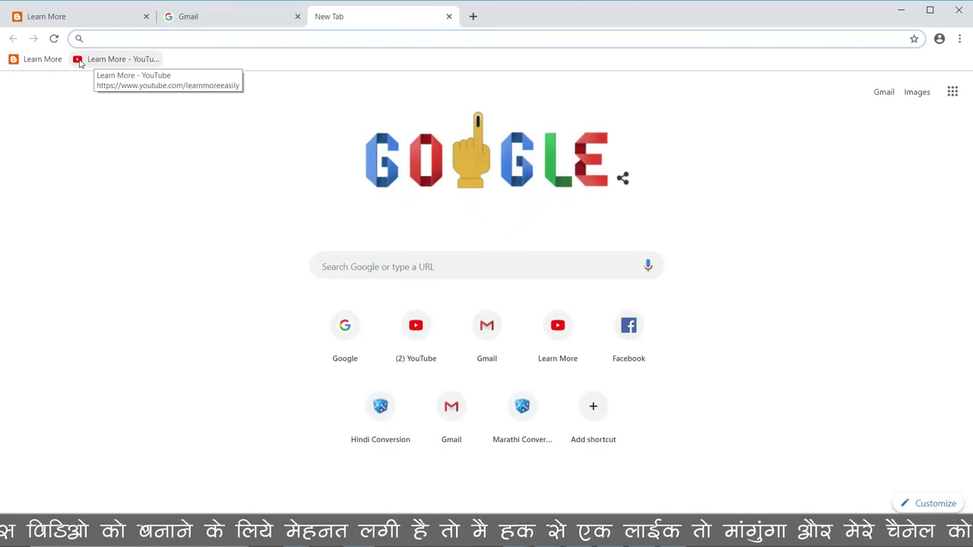
pyautogui.click(111, 61)
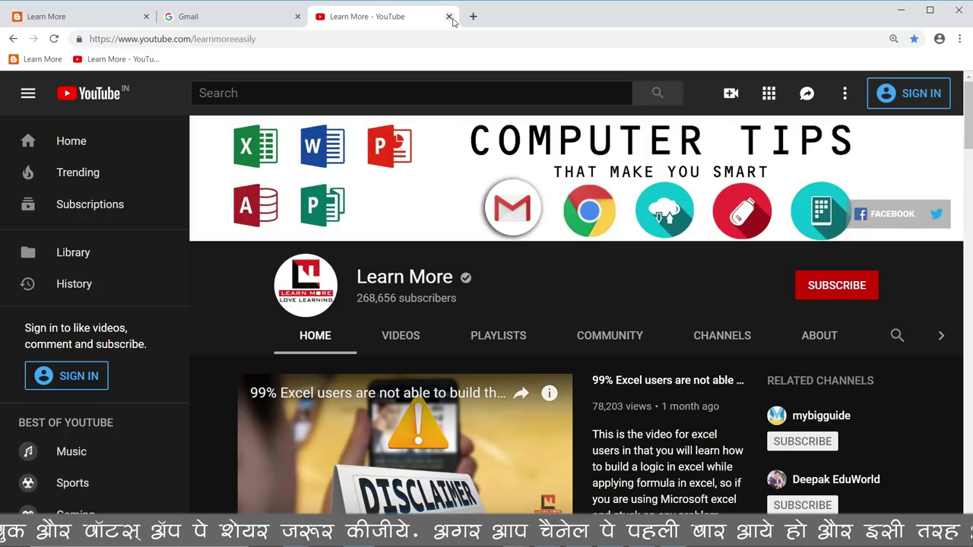
pyautogui.hotkey('ctrl', 't')
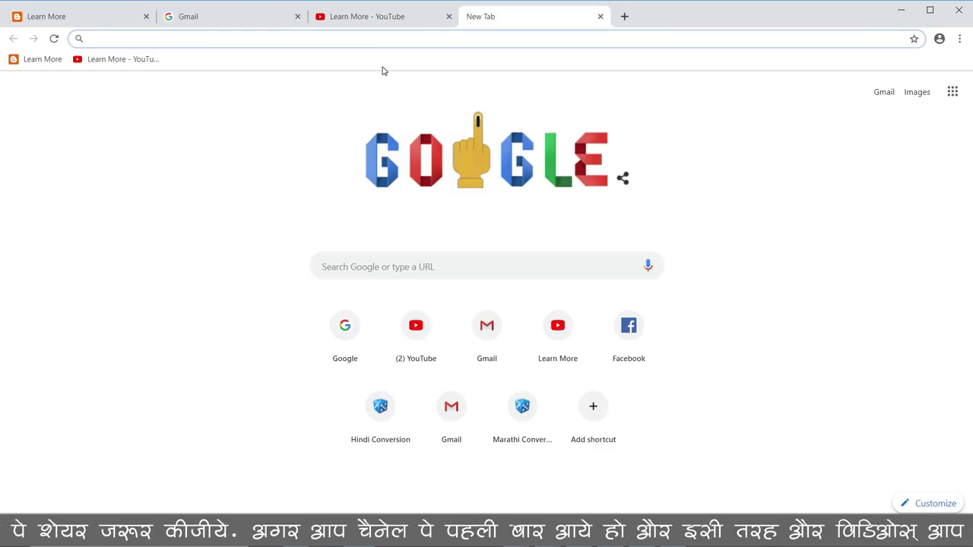
pyautogui.write('goo')
pyautogui.press('Return')
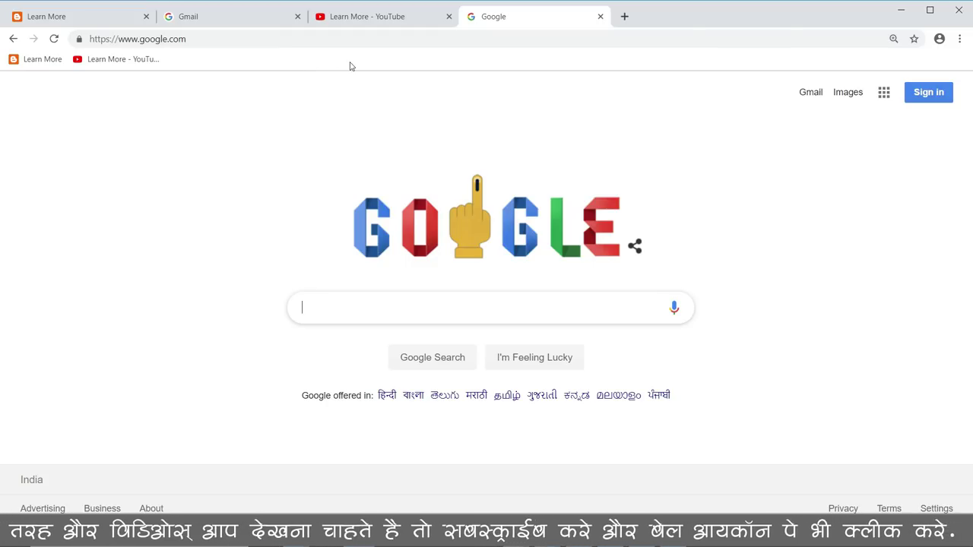
pyautogui.rightClick(326, 62)
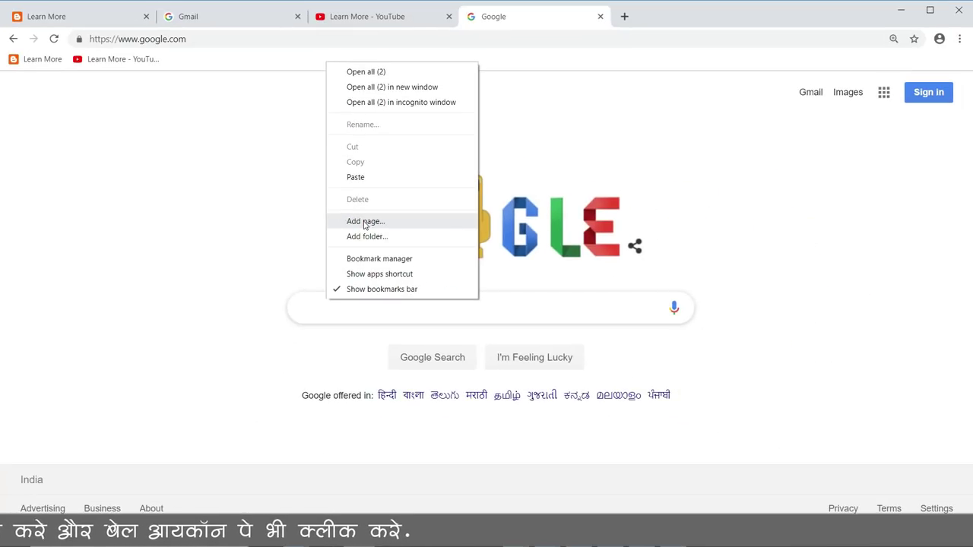
pyautogui.click(365, 222)
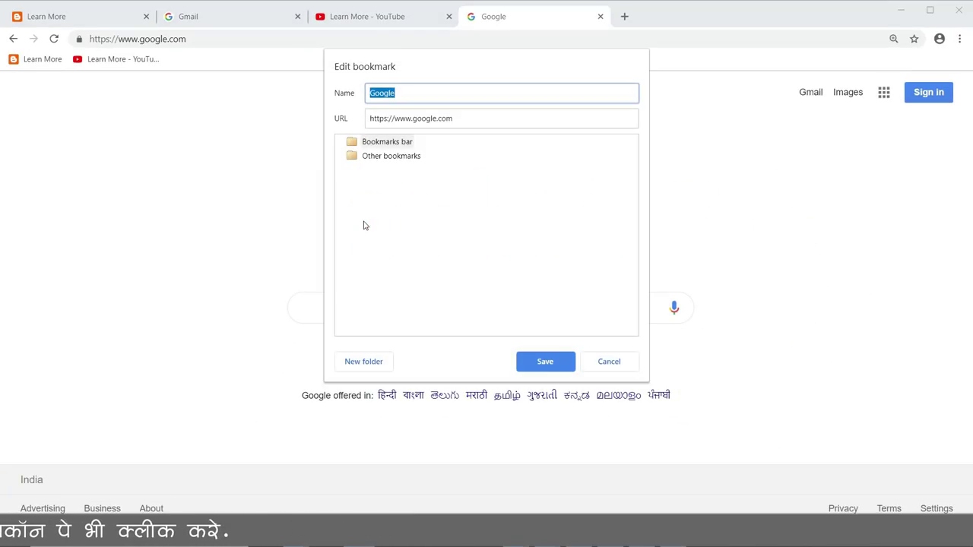
pyautogui.click(548, 360)
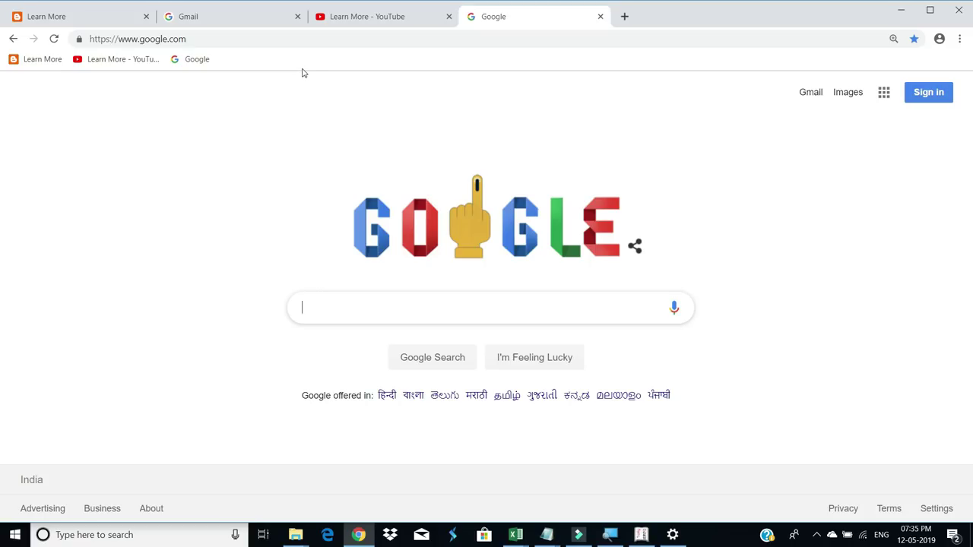
# View the browser's list of bookmarks and the options available for the Learn More bookmark.
pyautogui.click(959, 39)
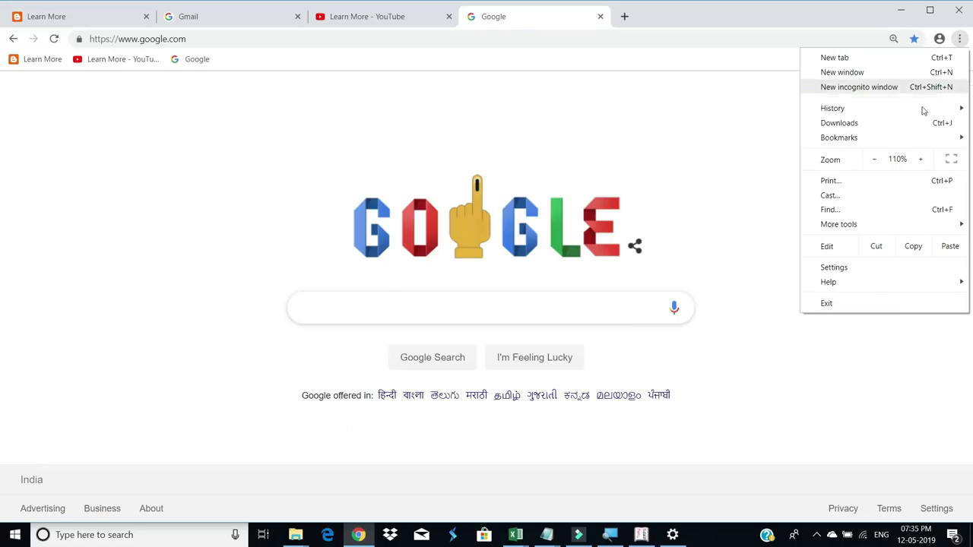
pyautogui.moveTo(846, 142)
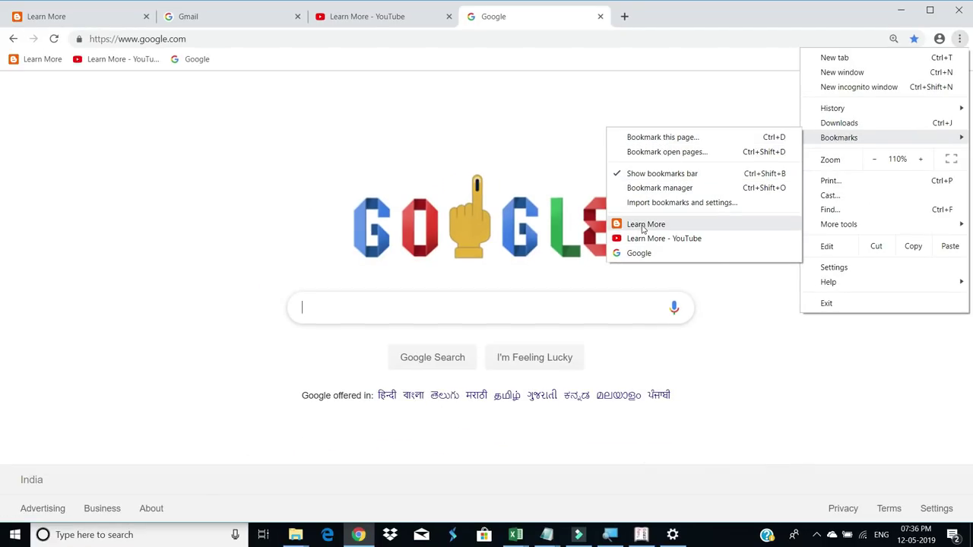
pyautogui.rightClick(643, 227)
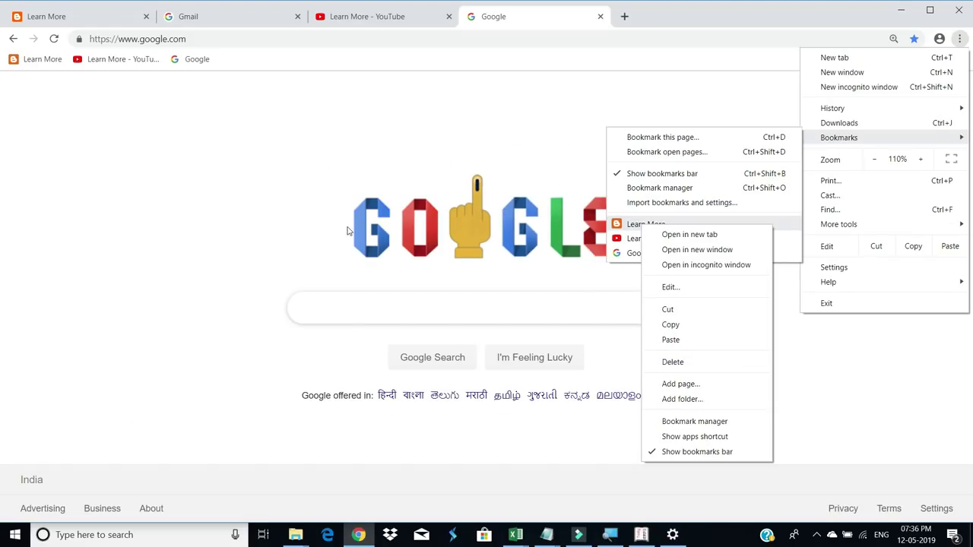
pyautogui.click(232, 166)
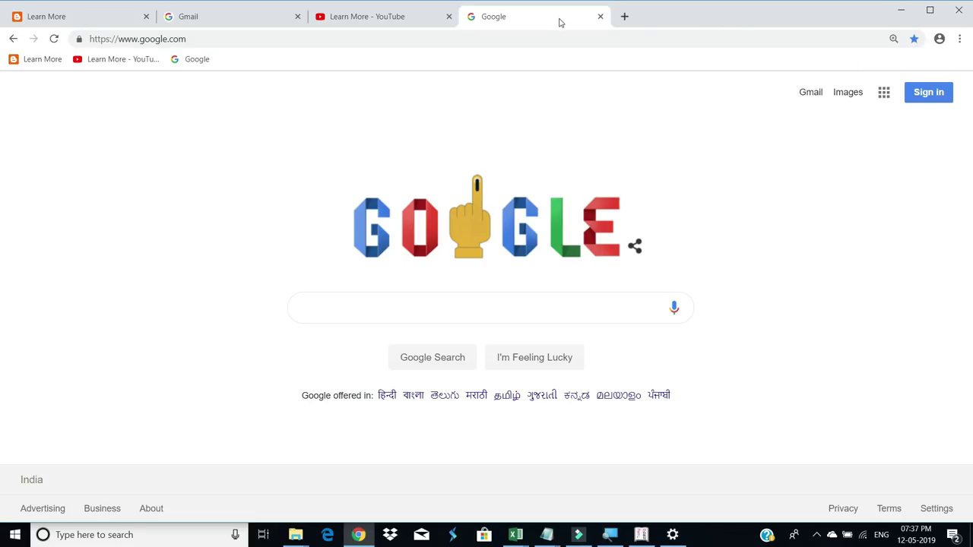
pyautogui.hotkey('ctrl', 'h')
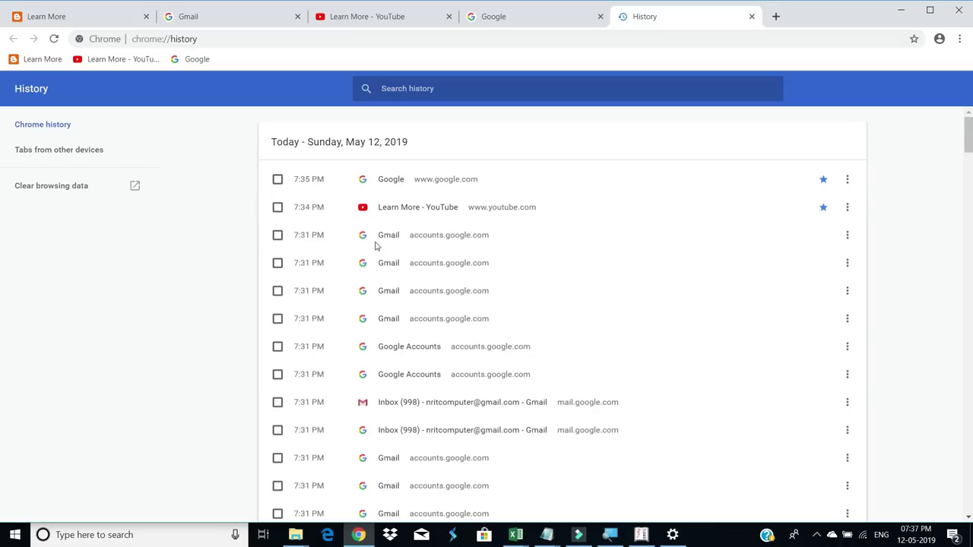
pyautogui.scroll(-2, 422, 231)
pyautogui.scroll(2, 423, 231)
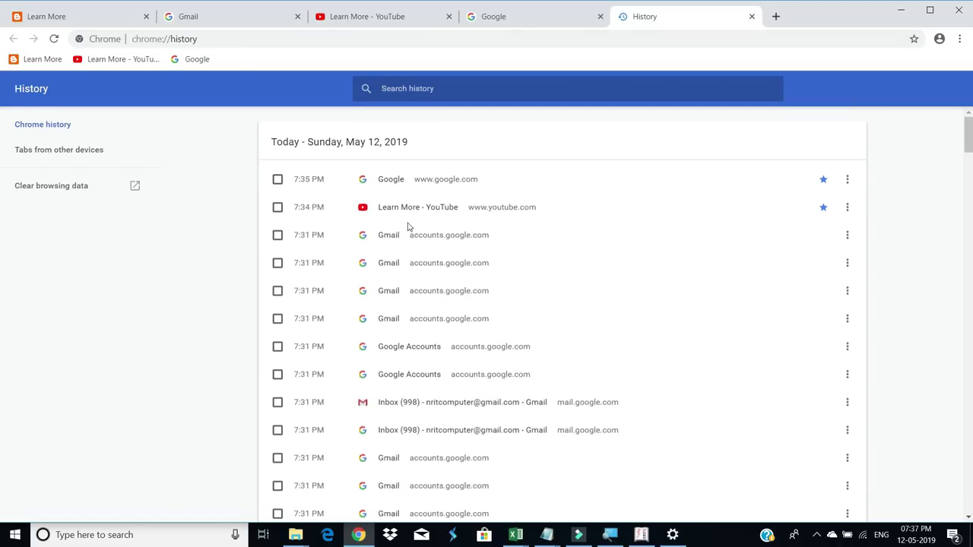
pyautogui.click(845, 182)
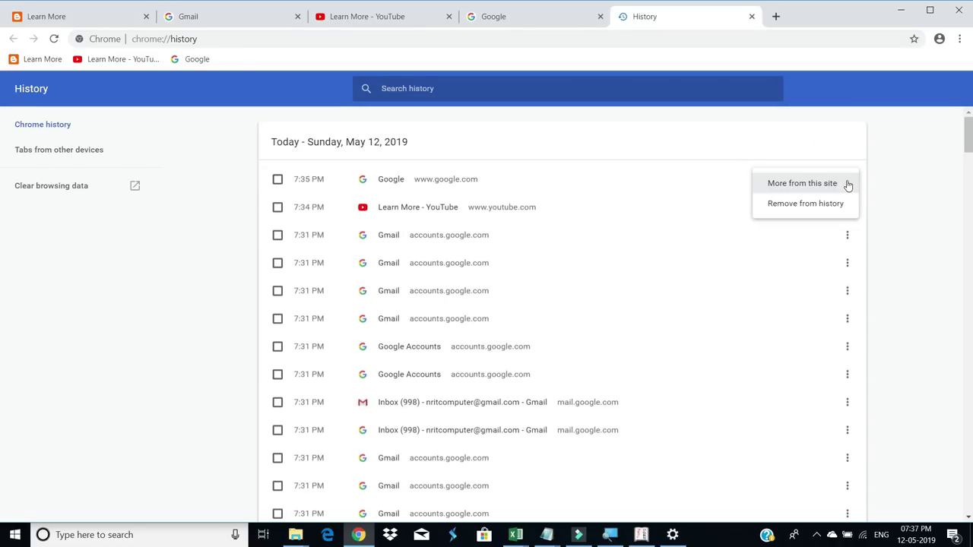
pyautogui.click(897, 221)
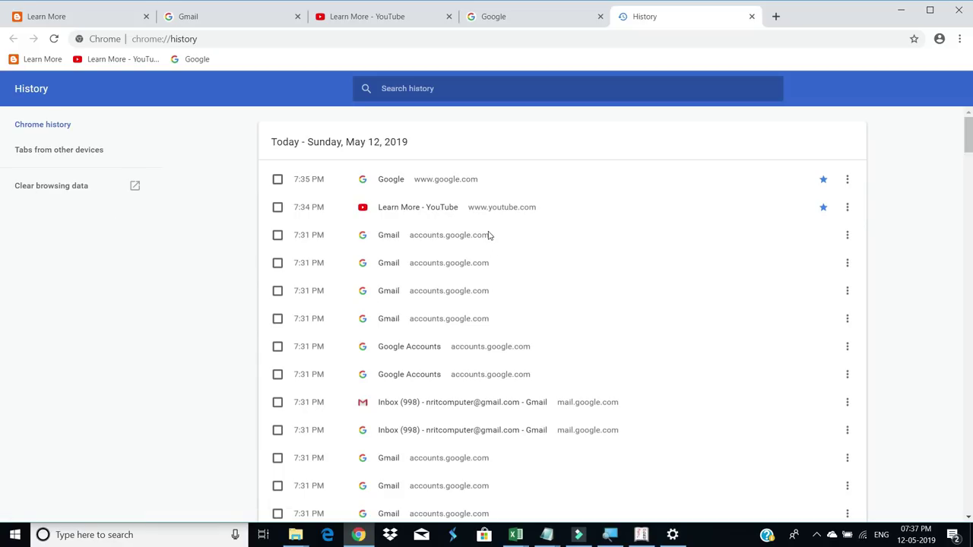
pyautogui.scroll(-1, 488, 239)
pyautogui.scroll(1, 595, 178)
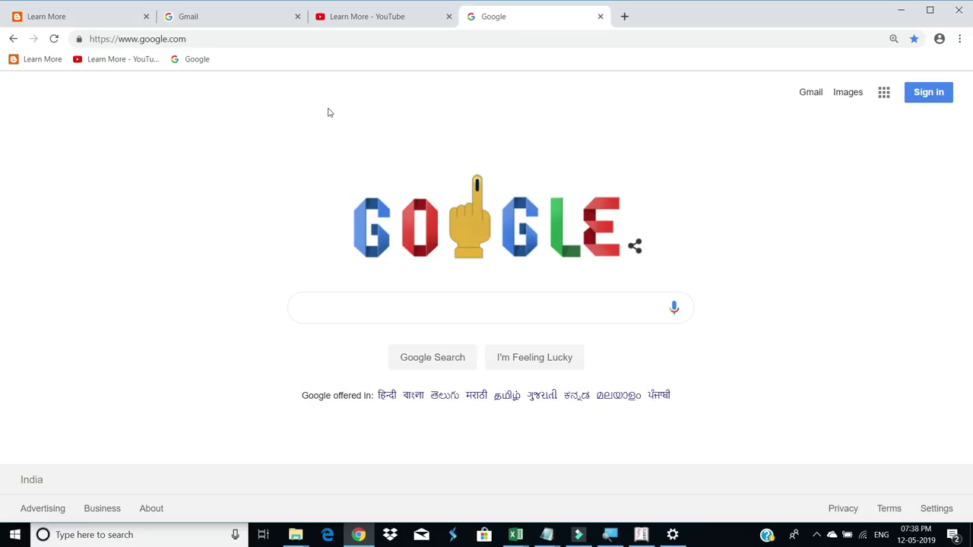
# Open a new incognito window.
pyautogui.click(324, 310)
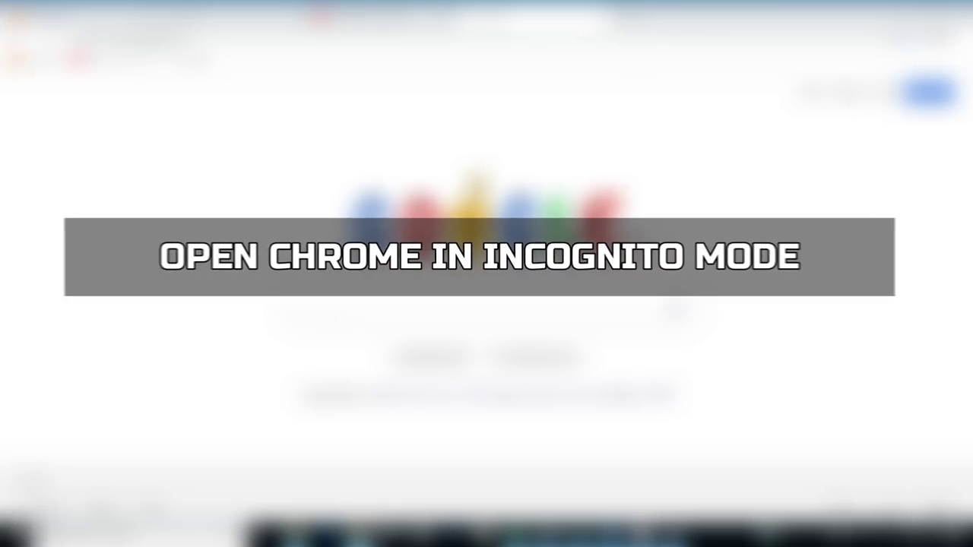
pyautogui.click(959, 39)
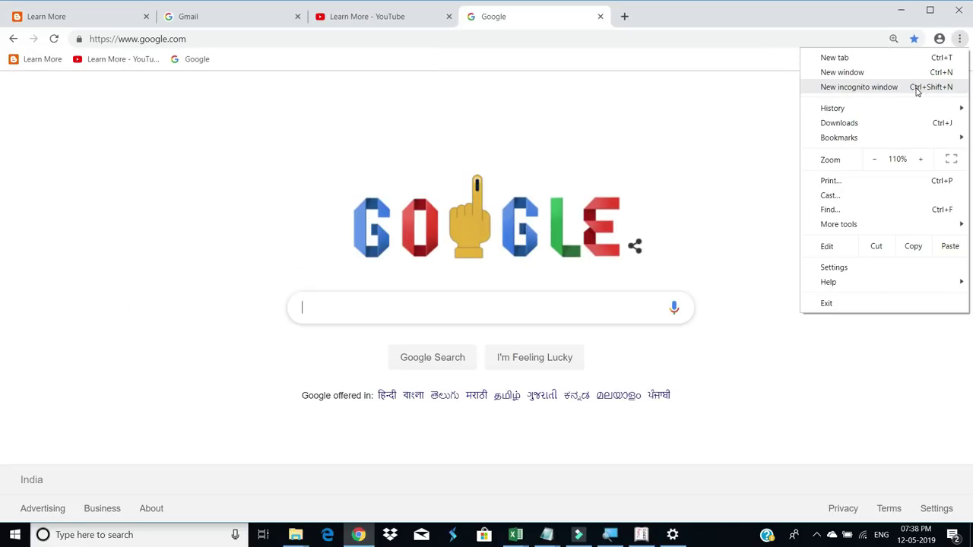
pyautogui.click(916, 90)
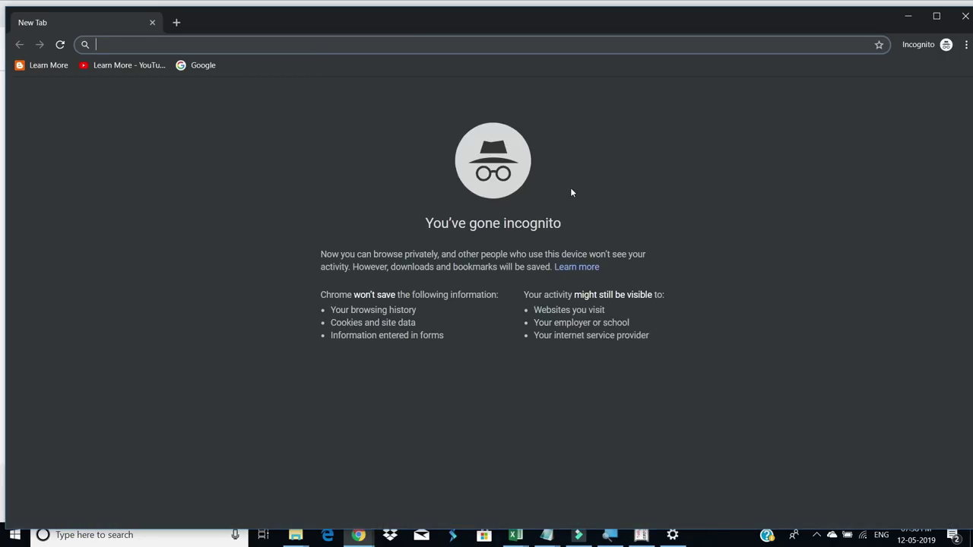